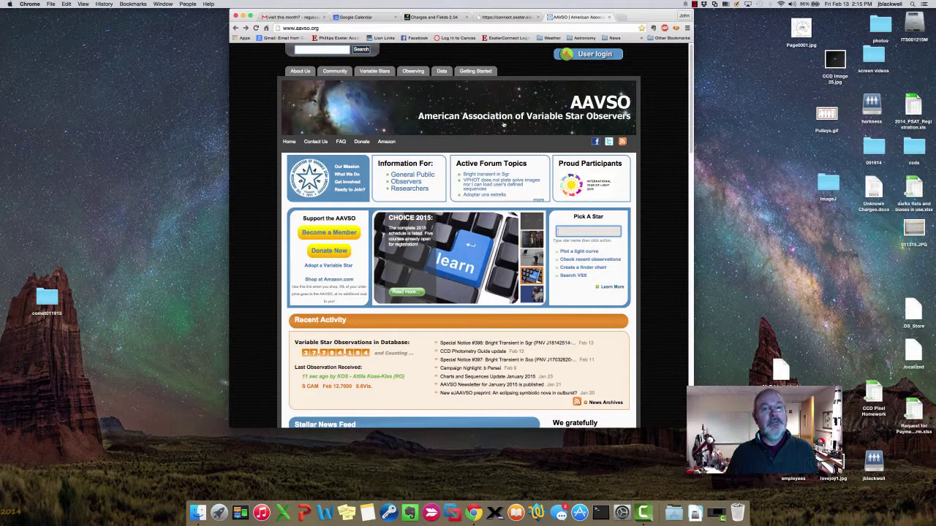
Step: Create a finder chart for the star U Gem from the AAVSO home page and view the whole plot
double_click(306, 28)
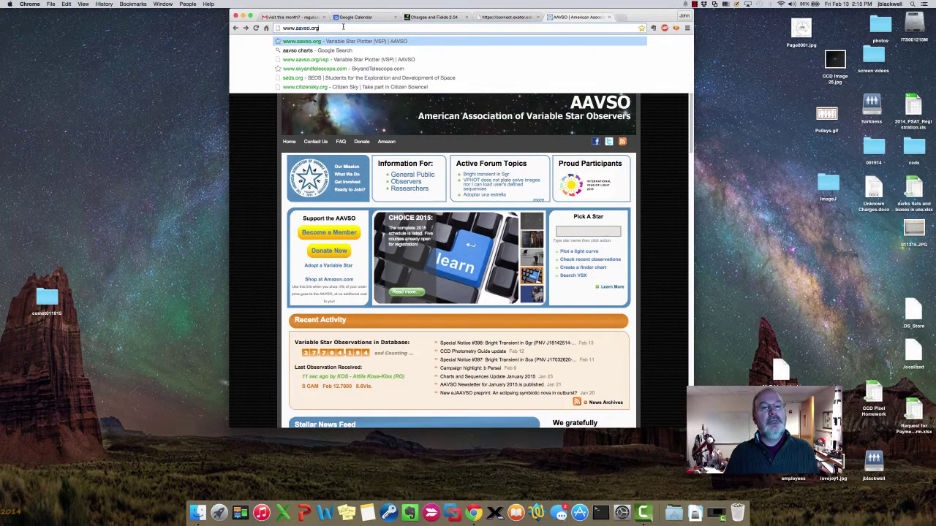
click(278, 113)
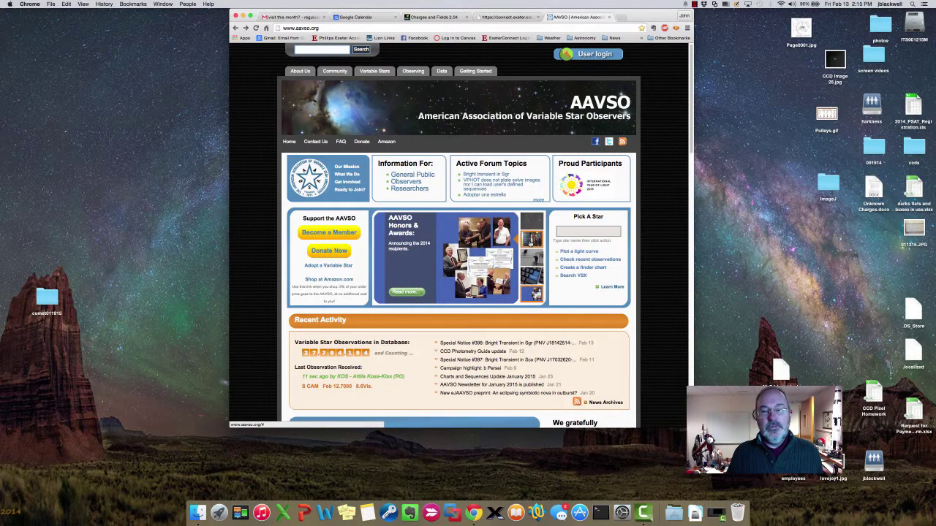
click(568, 233)
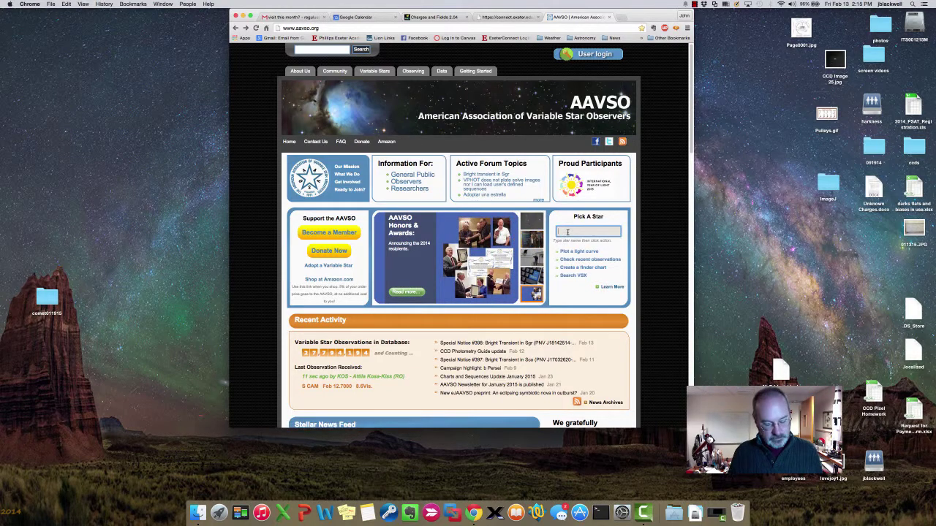
text(u gem)
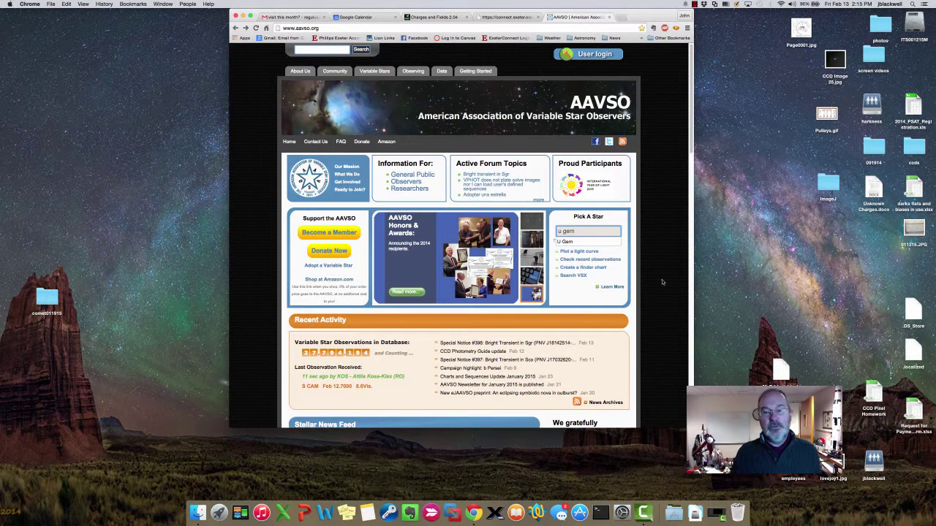
click(589, 269)
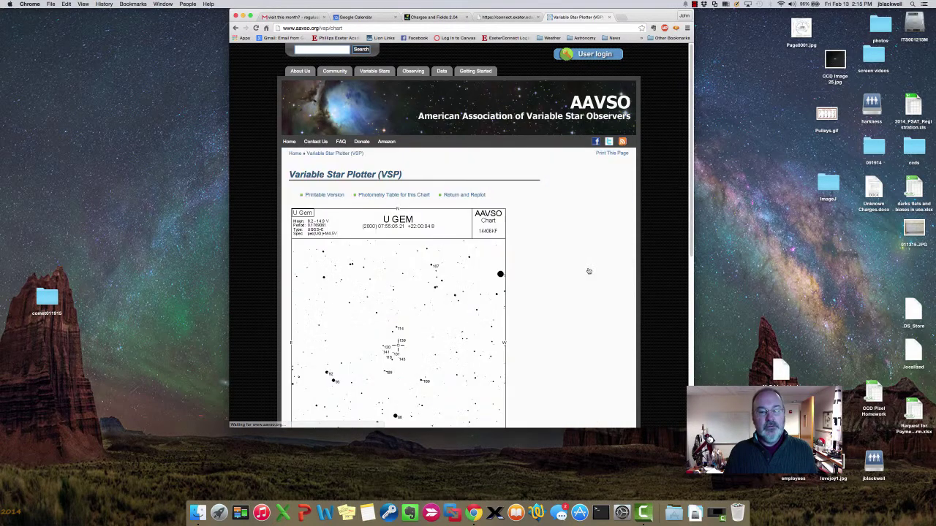
scroll(562, 244, down, 3)
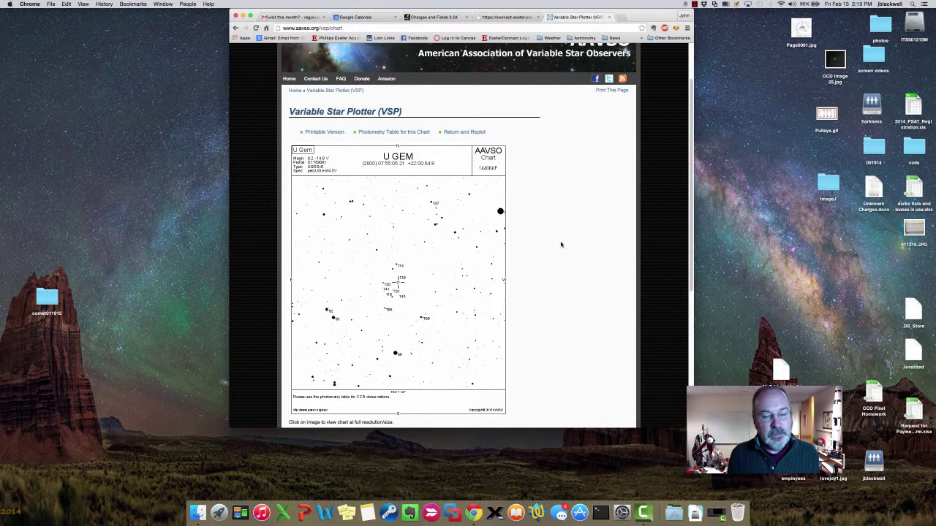
scroll(561, 244, down, 1)
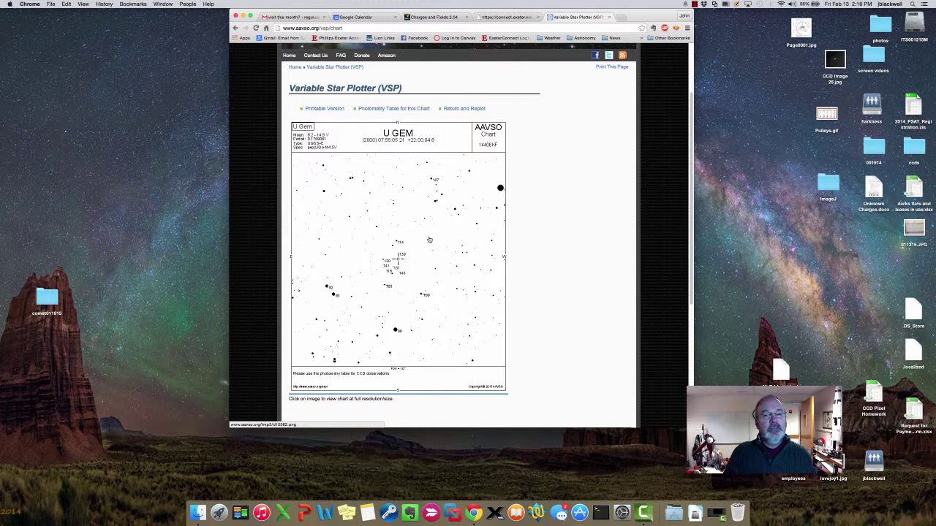
Step: Open the U Gem chart's photometry table and examine the B and V magnitudes of comparison star 109 and the source for footnote 16
click(369, 110)
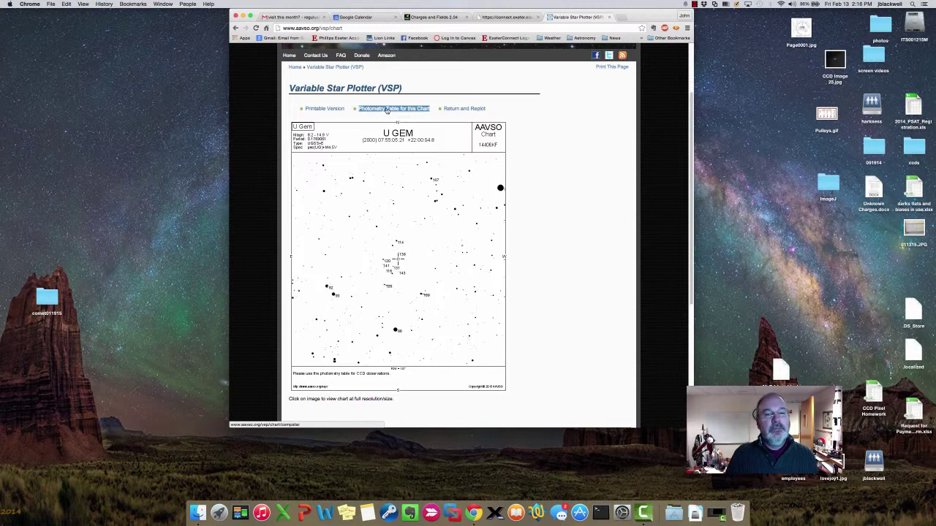
click(388, 110)
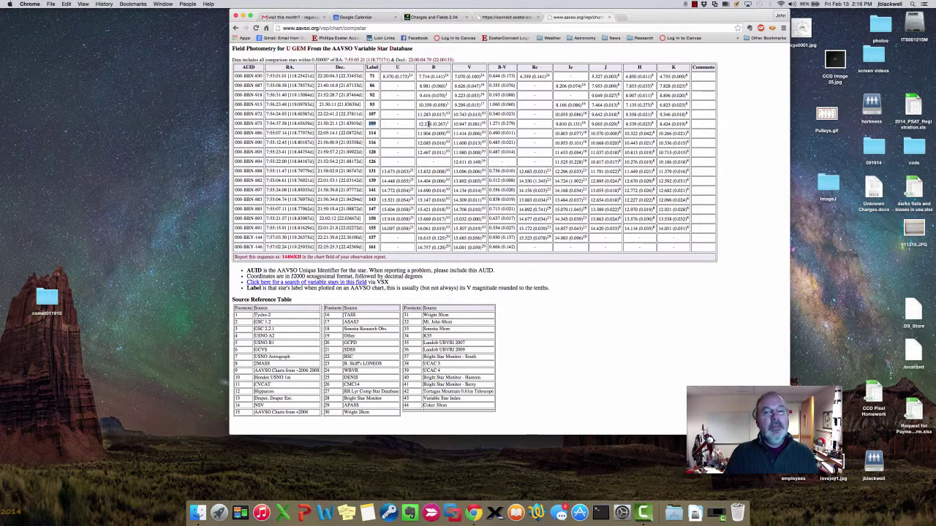
click(429, 124)
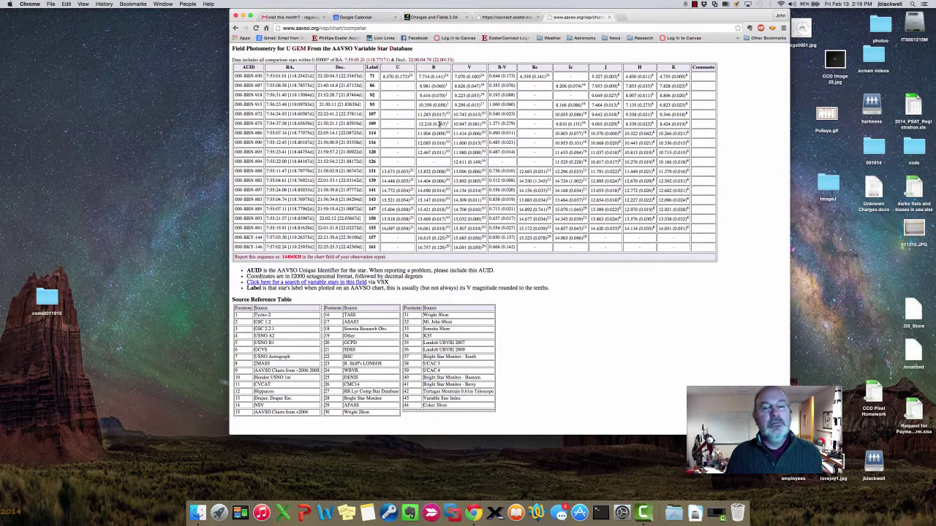
drag(419, 124, 455, 134)
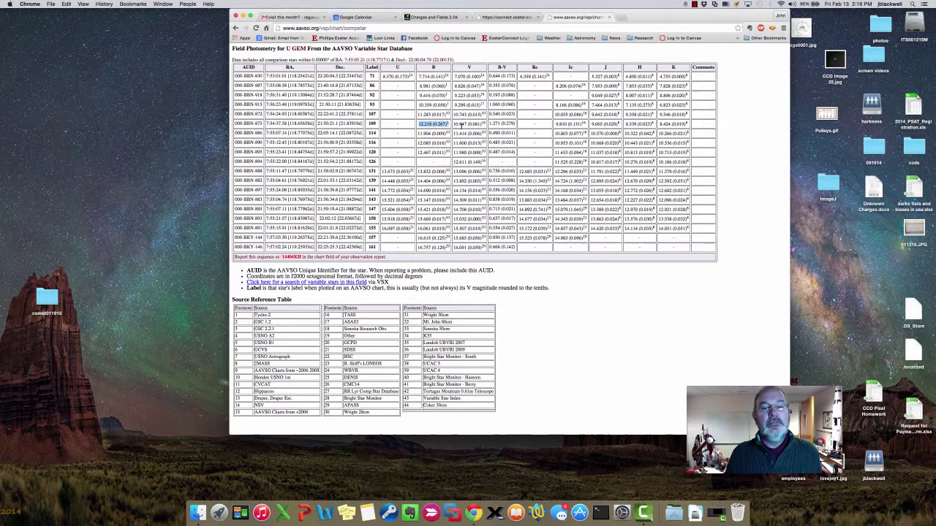
click(465, 125)
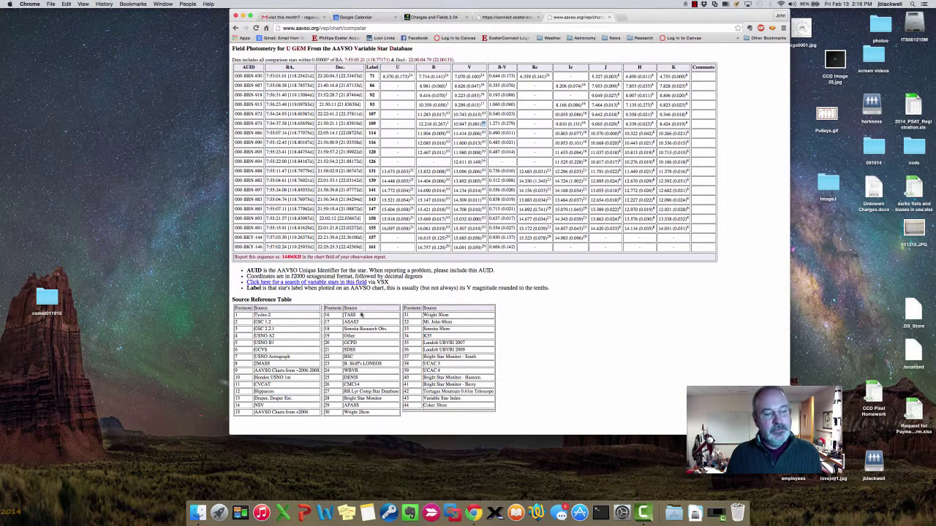
double_click(350, 315)
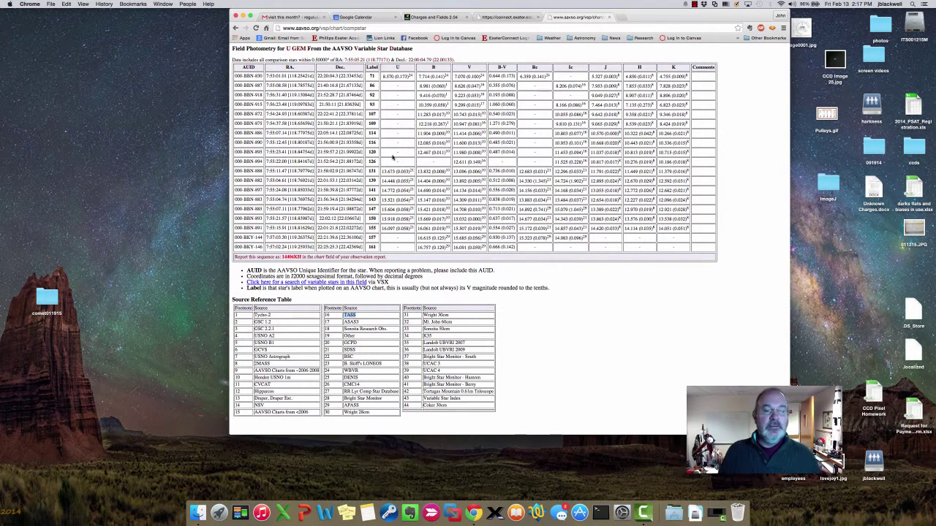
Step: Close the Exeter Connect page and go back from the photometry table to the form for replotting the U Gem chart
click(503, 17)
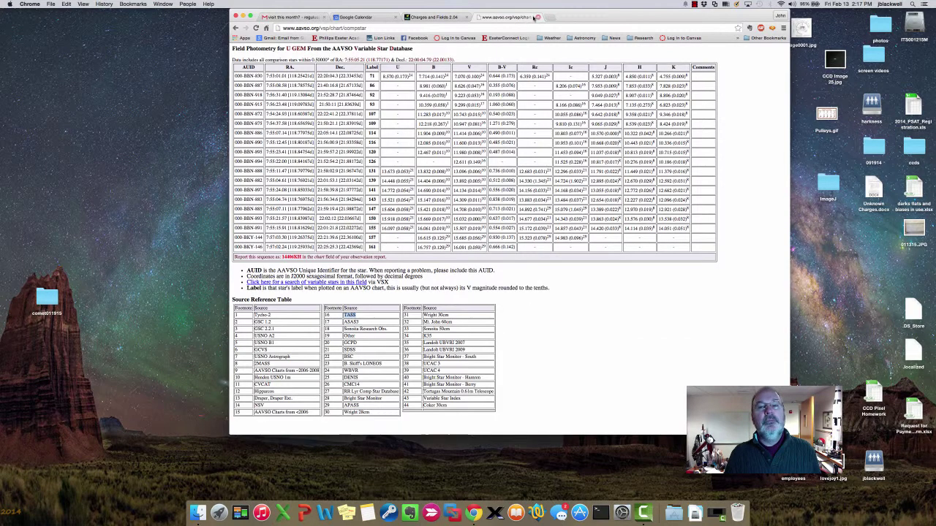
click(538, 17)
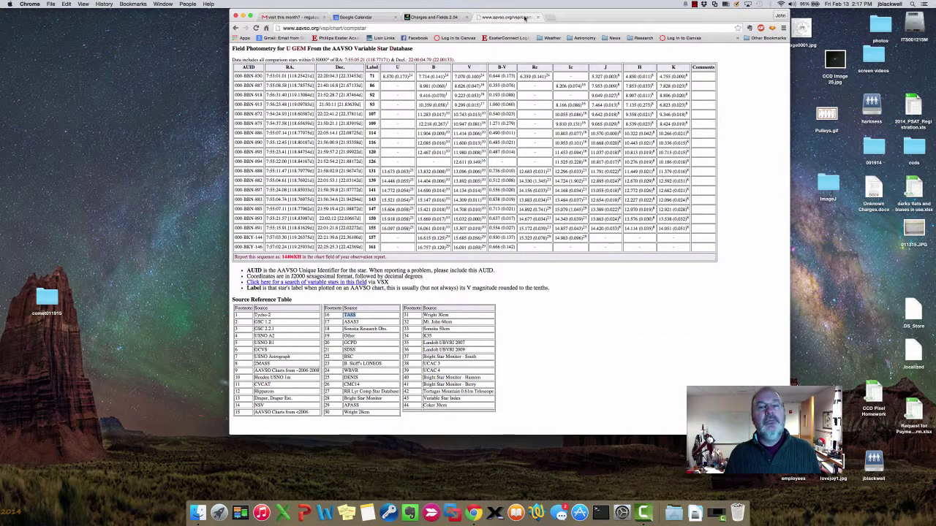
click(235, 27)
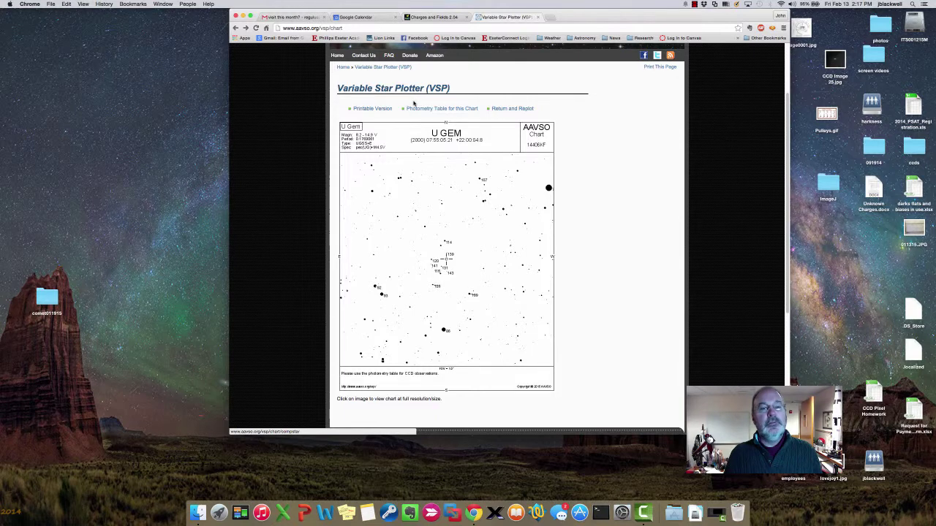
click(511, 109)
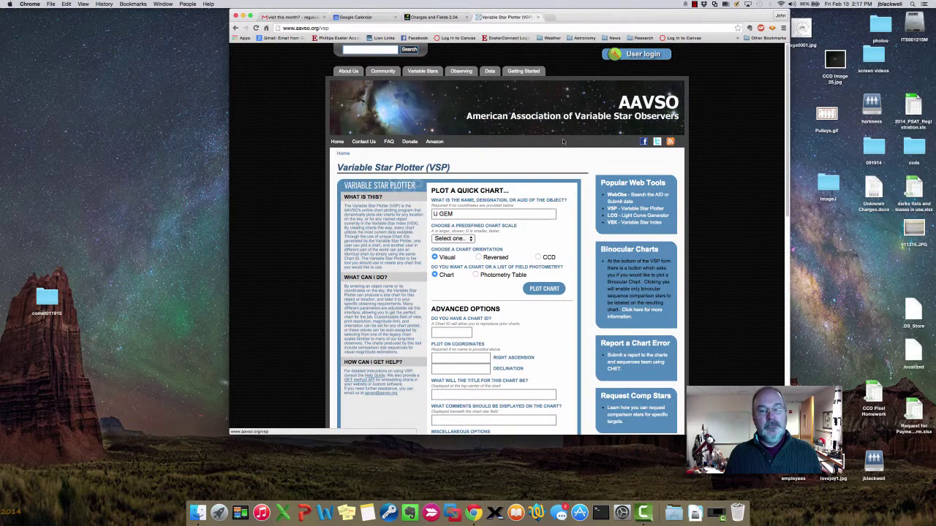
Step: Enter a short name-based chart ID in the advanced options of the plotter form
scroll(563, 143, down, 1)
scroll(563, 143, down, 3)
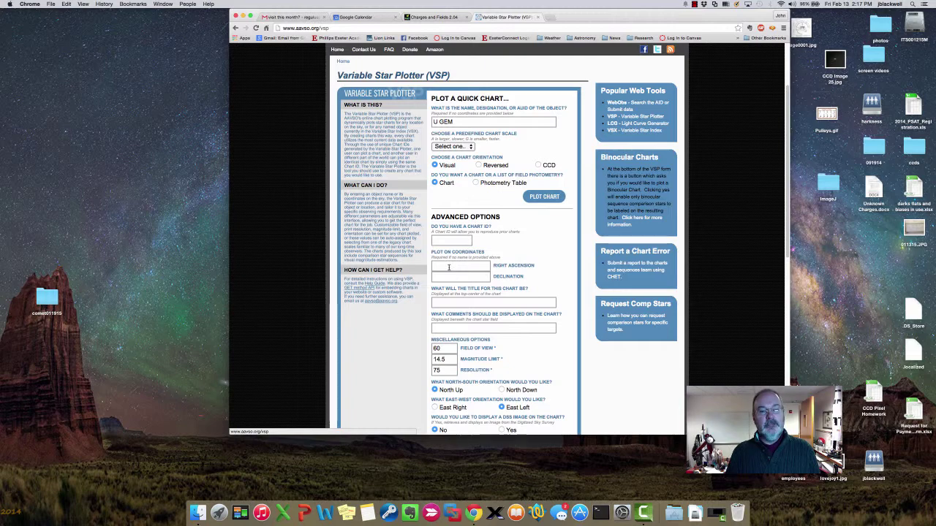
click(443, 241)
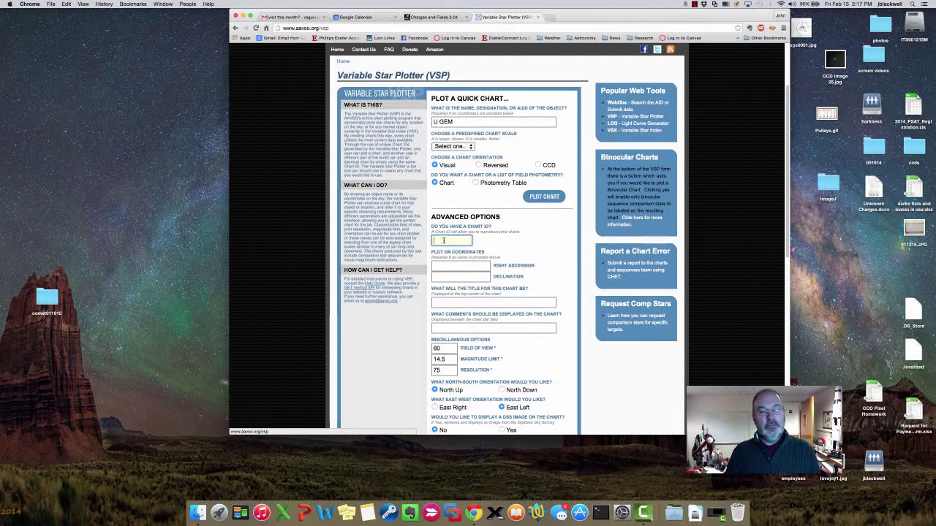
text(johnb)
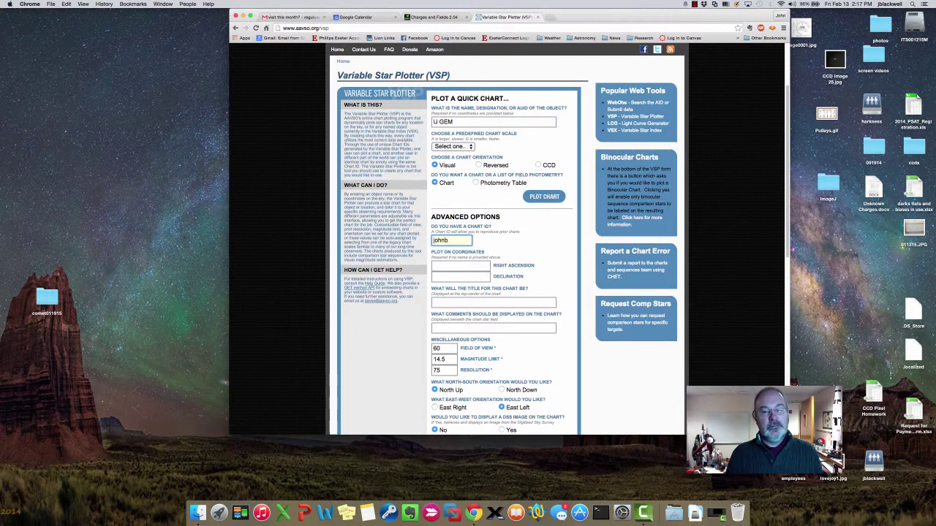
Step: Set the plot coordinates to right ascension 00:35:00 and declination +01:02:35
click(441, 268)
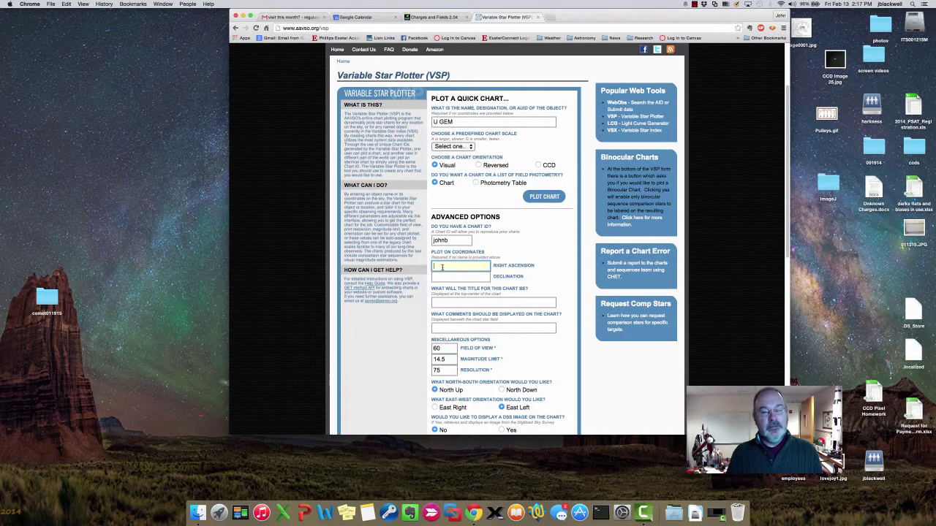
text(00:3)
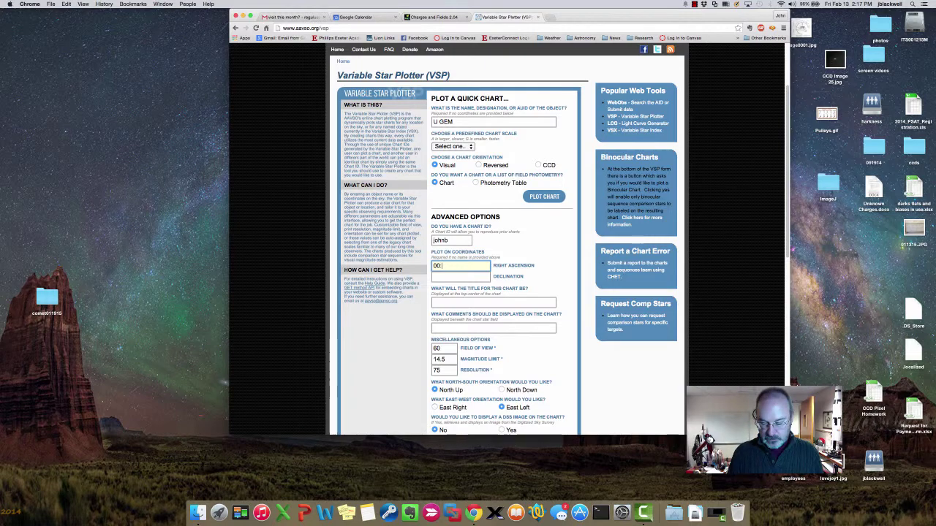
text(:00)
key(Tab)
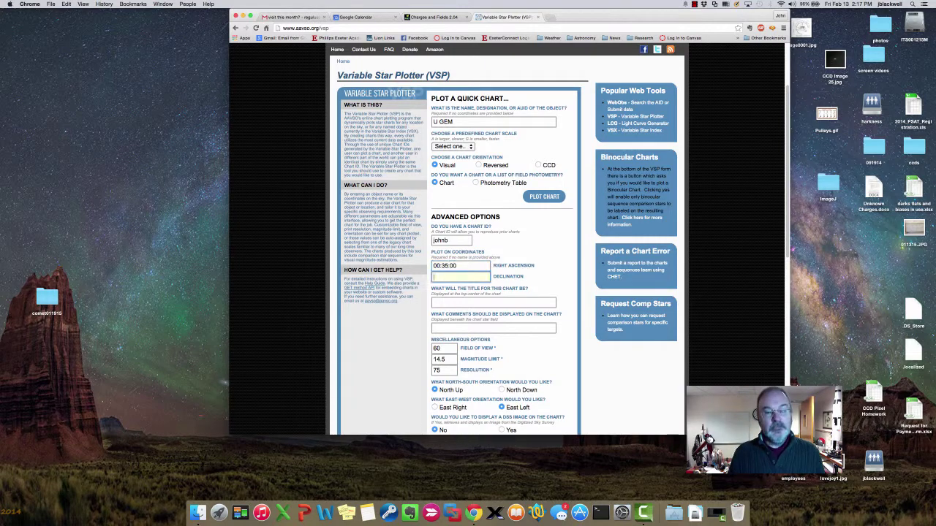
text(+01)
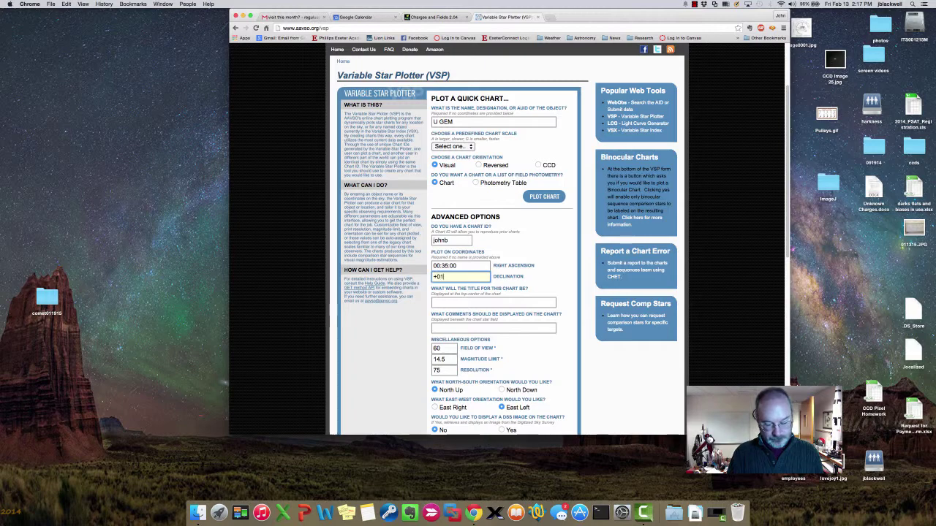
text(:02)
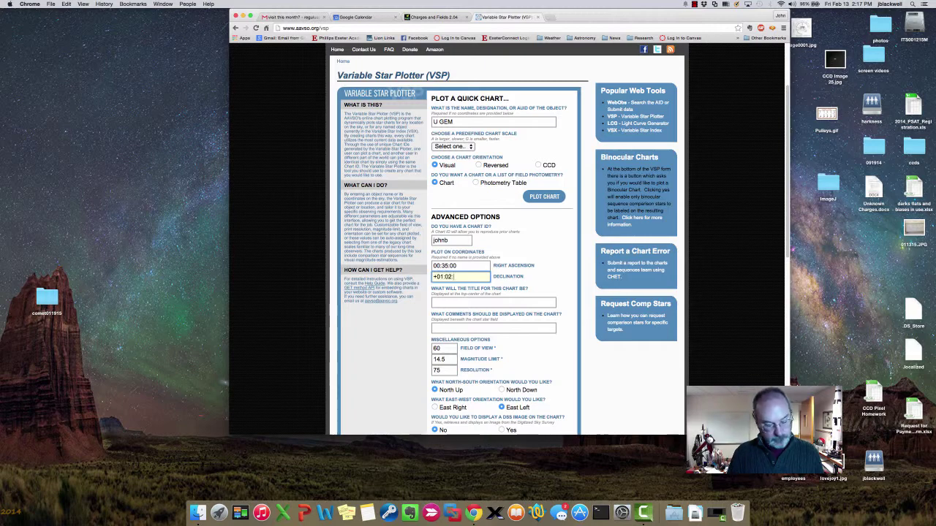
text(:35)
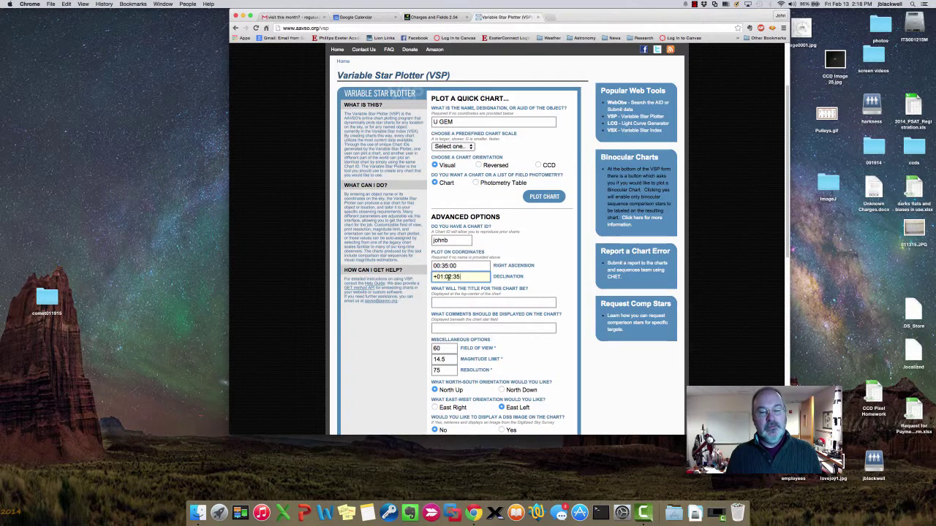
Step: Set the chart title to "TESTING" and the chart comments to "comments here"
scroll(469, 277, down, 1)
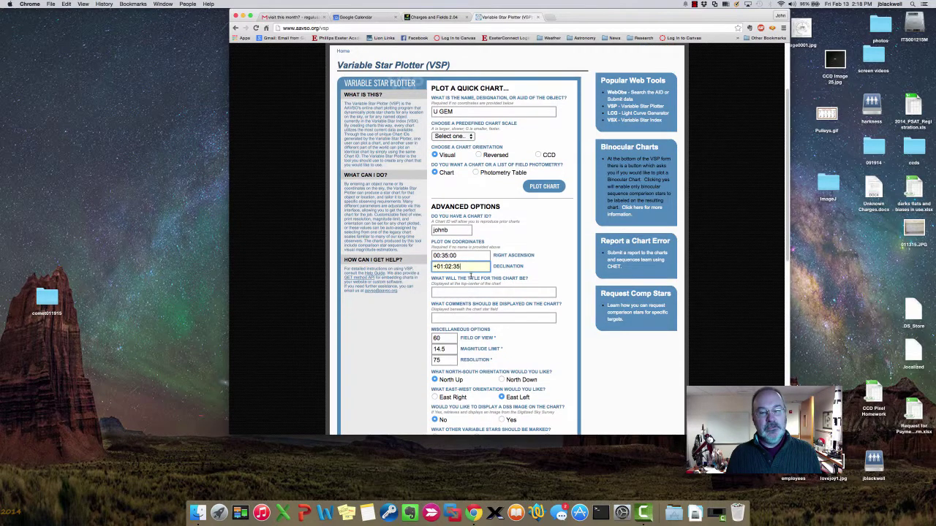
click(534, 292)
text(TESTING)
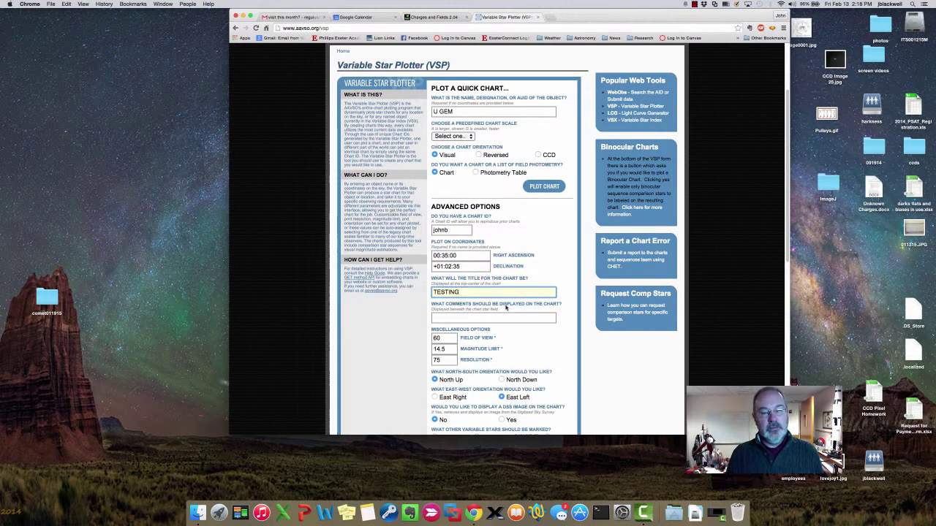
click(472, 317)
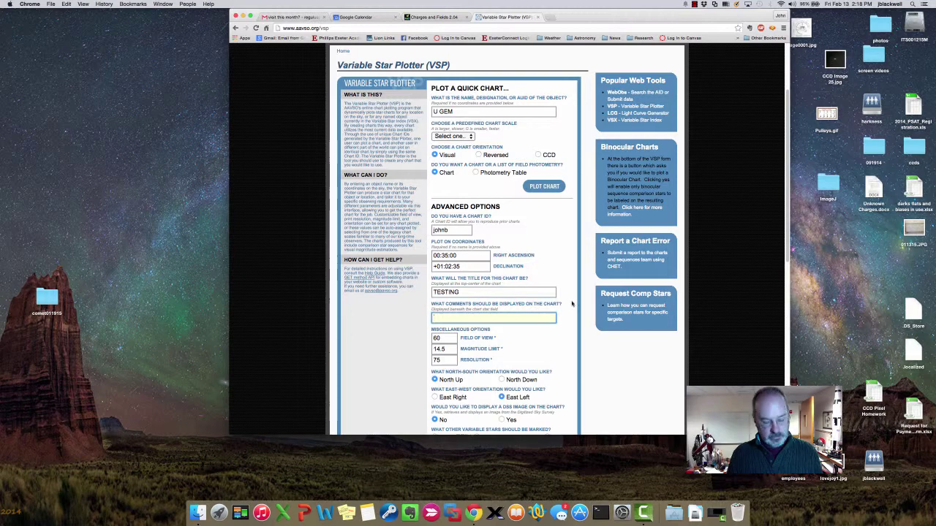
text(comments here)
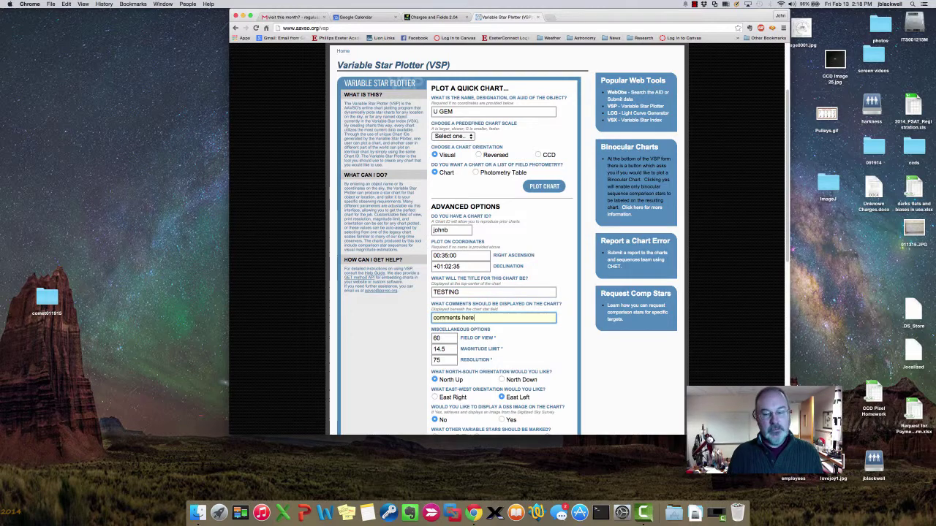
Step: Set the chart's field of view to 20 in the miscellaneous options
scroll(518, 295, down, 2)
scroll(519, 295, down, 2)
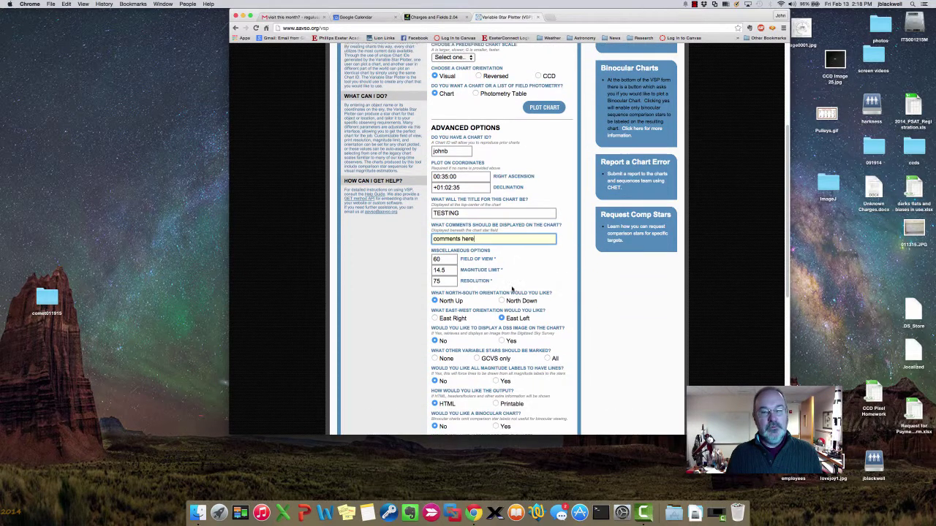
scroll(527, 291, down, 1)
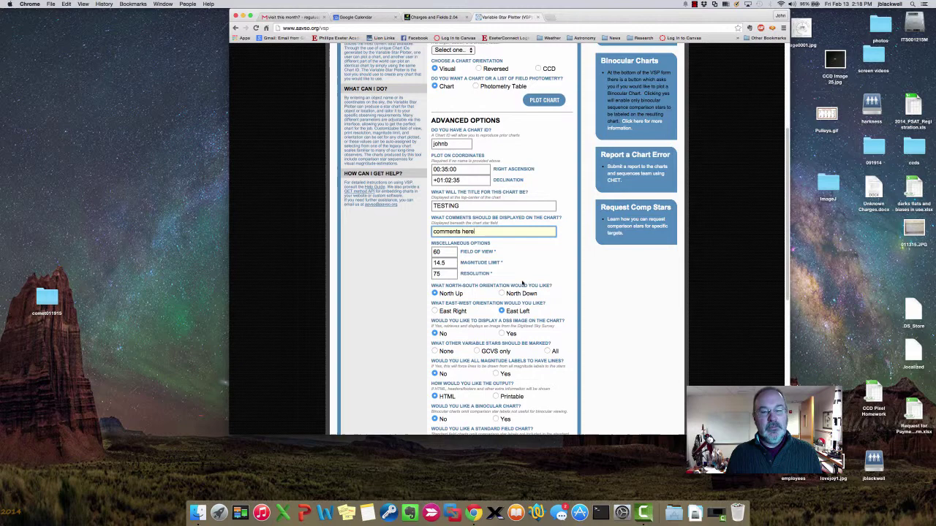
click(446, 252)
key(BackSpace)
key(BackSpace)
text(15)
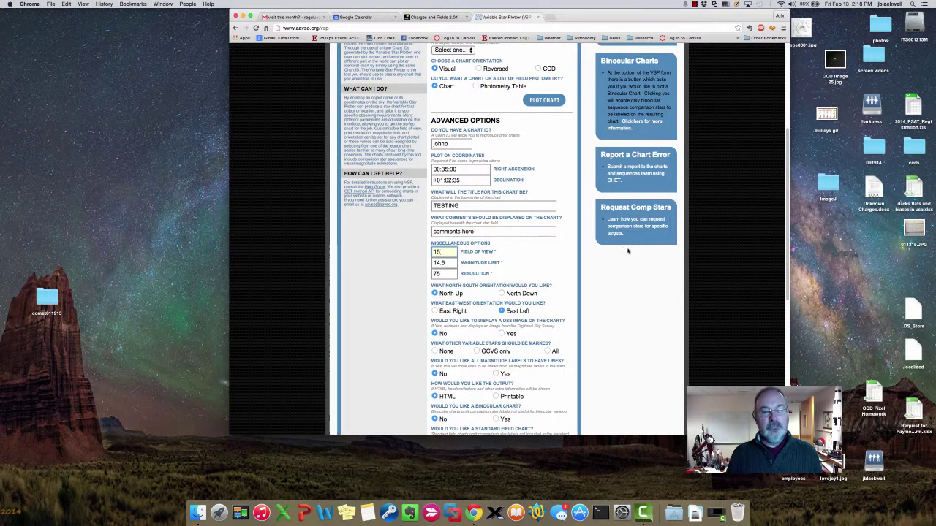
key(BackSpace)
key(BackSpace)
text(20)
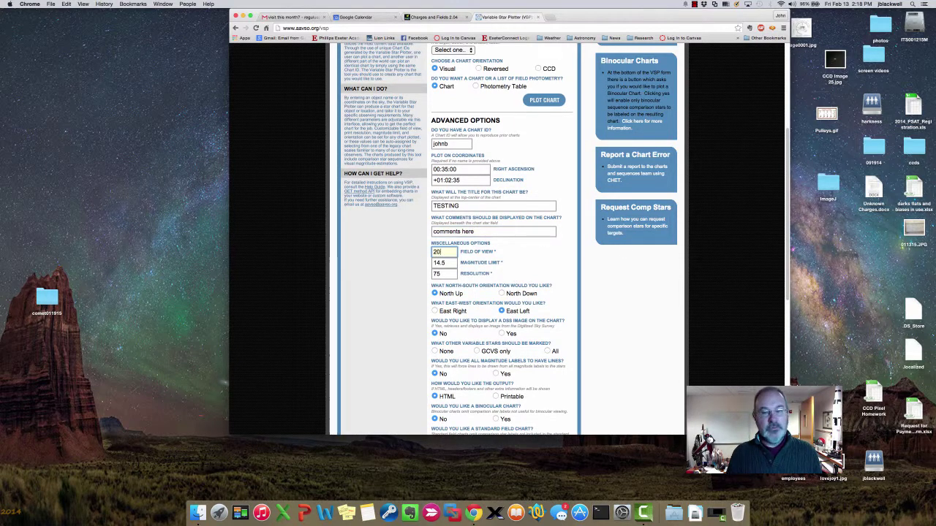
Step: Plot the chart with the customised advanced options and view the resulting star field
scroll(663, 294, down, 5)
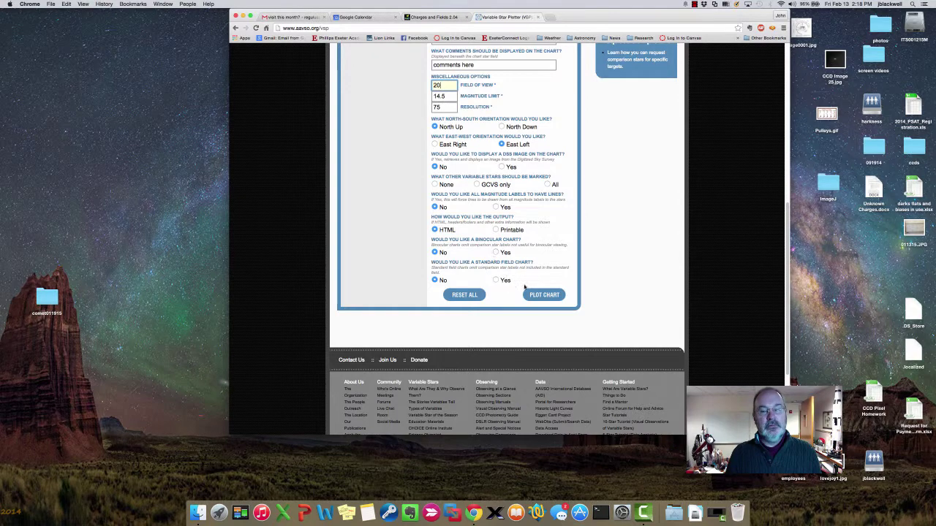
click(544, 296)
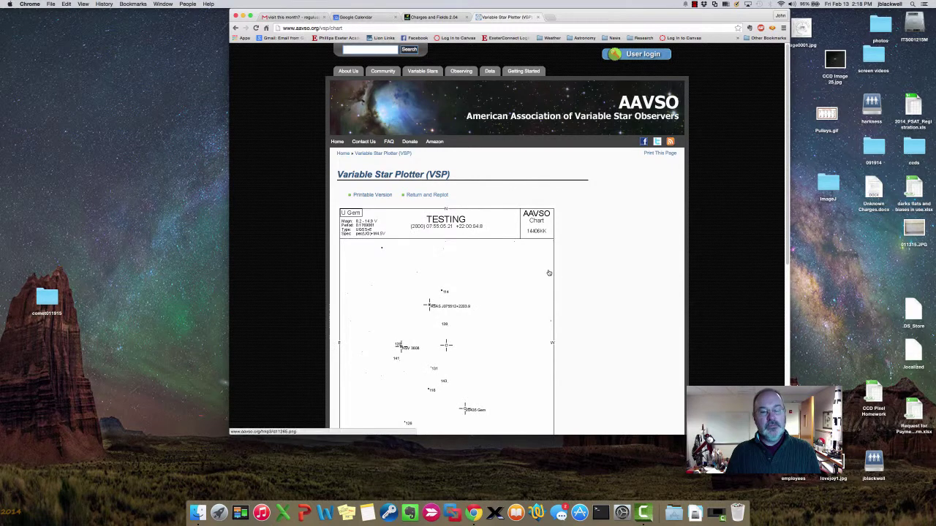
scroll(552, 270, down, 2)
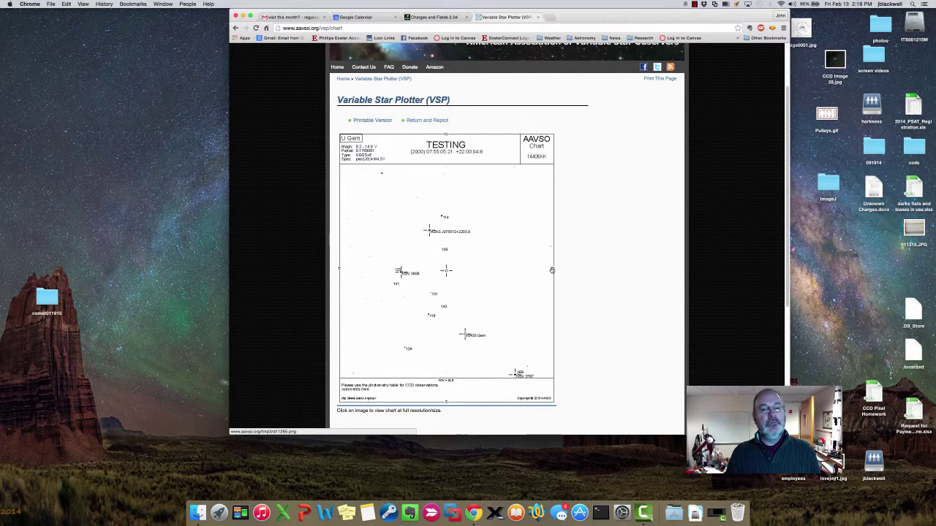
scroll(552, 270, down, 1)
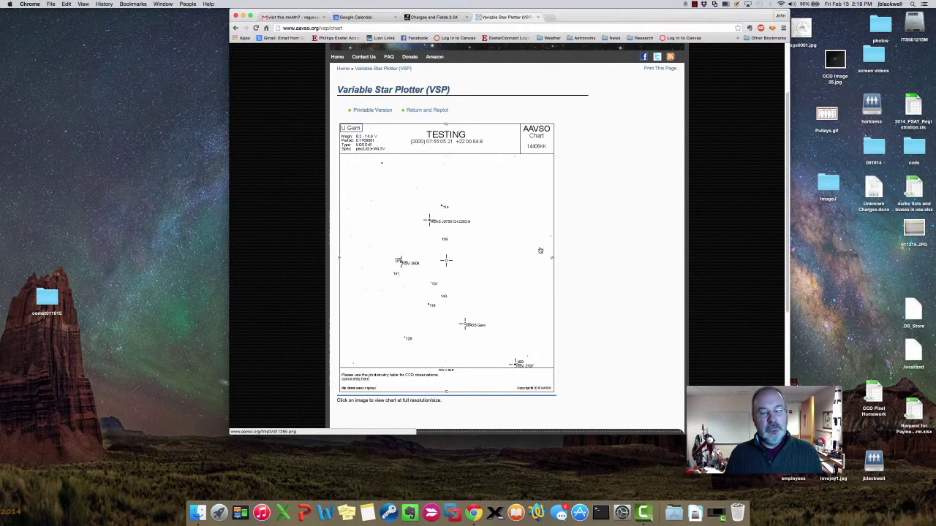